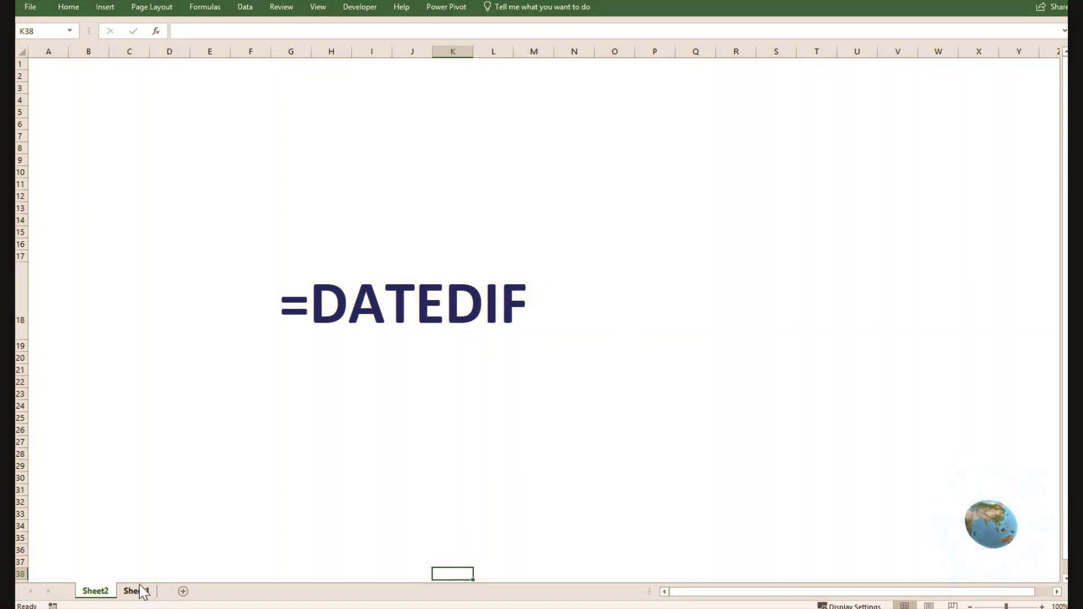
Switch from the Sheet2 title page to Sheet1 with the date table
click(136, 590)
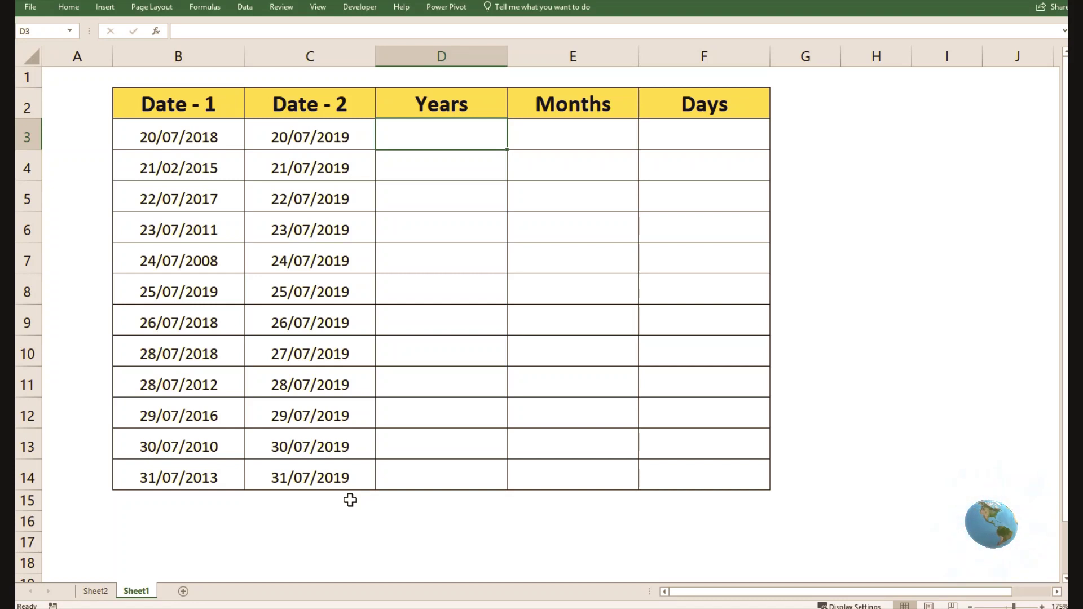
drag(203, 140, 258, 141)
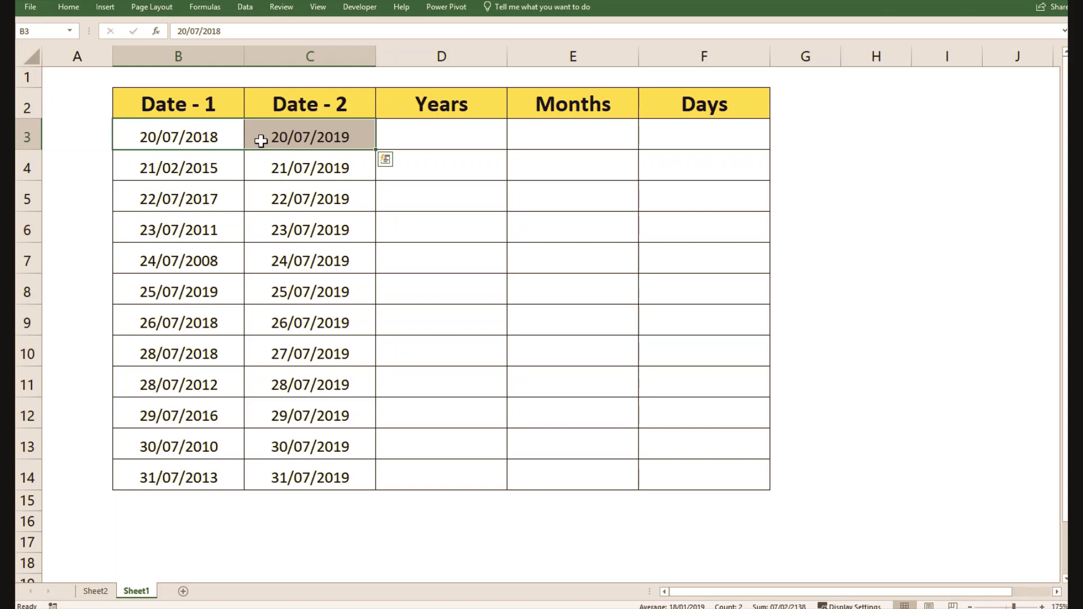
click(442, 147)
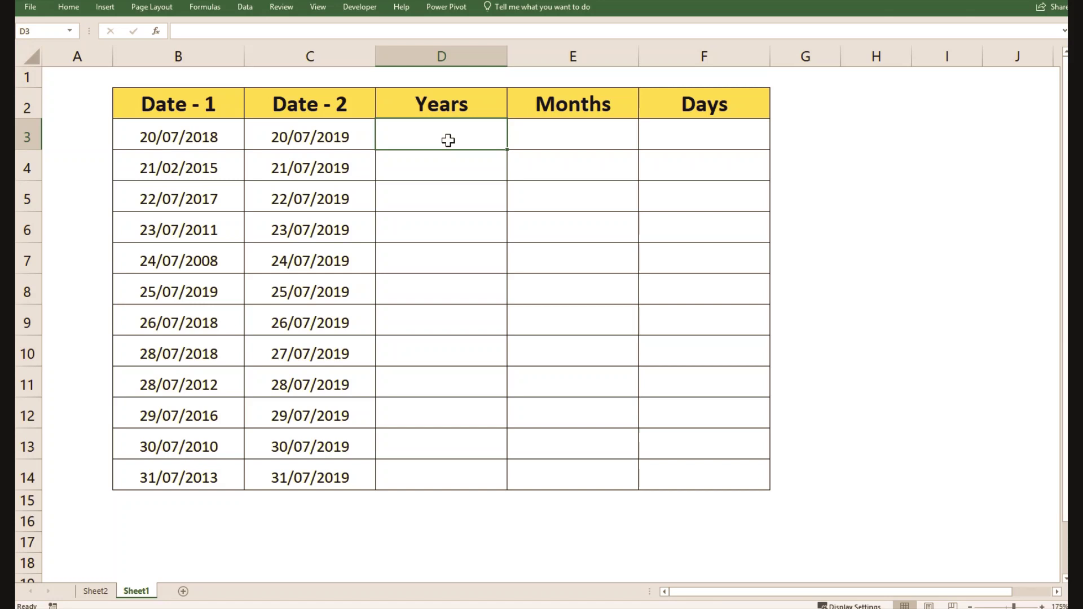
click(209, 133)
click(346, 148)
click(183, 129)
click(302, 135)
click(412, 141)
click(238, 137)
click(285, 138)
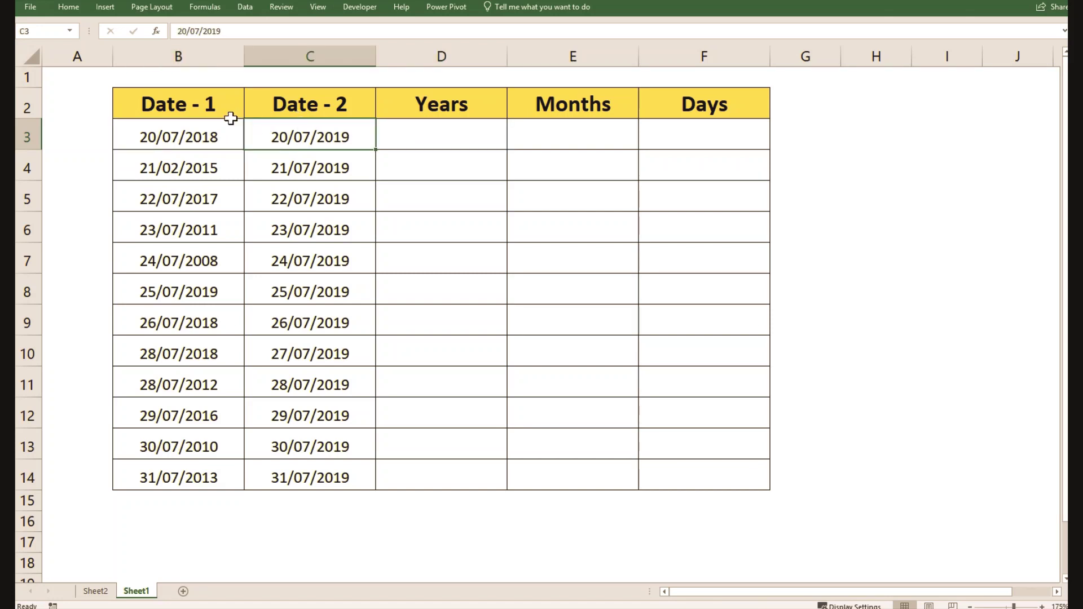
click(427, 145)
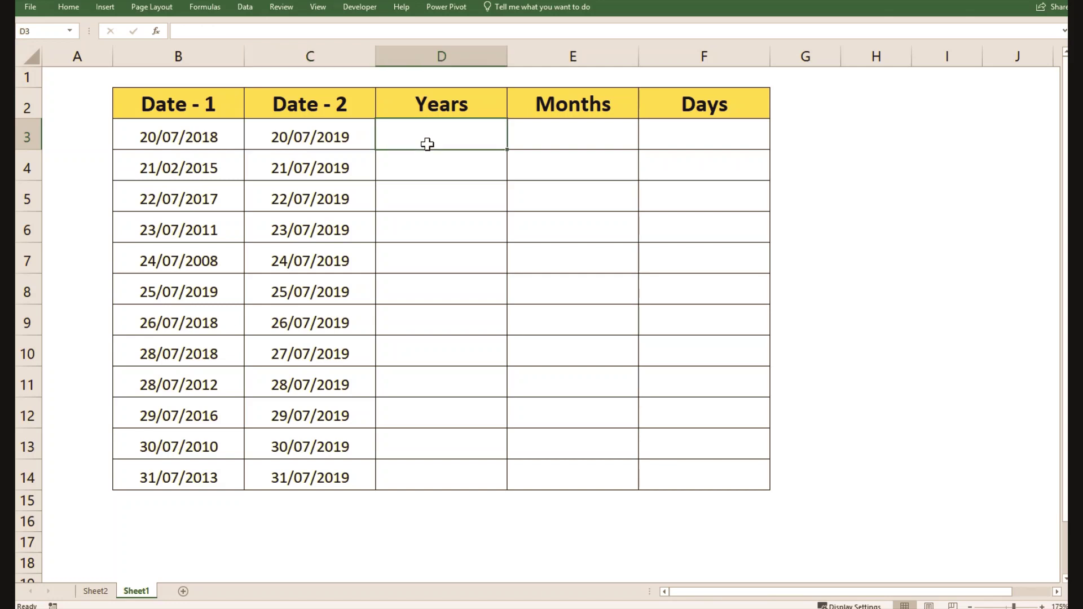
Enter =DATEDIF(B3,C3,"Y") in D3 so it returns 1 whole year
text(=DATED)
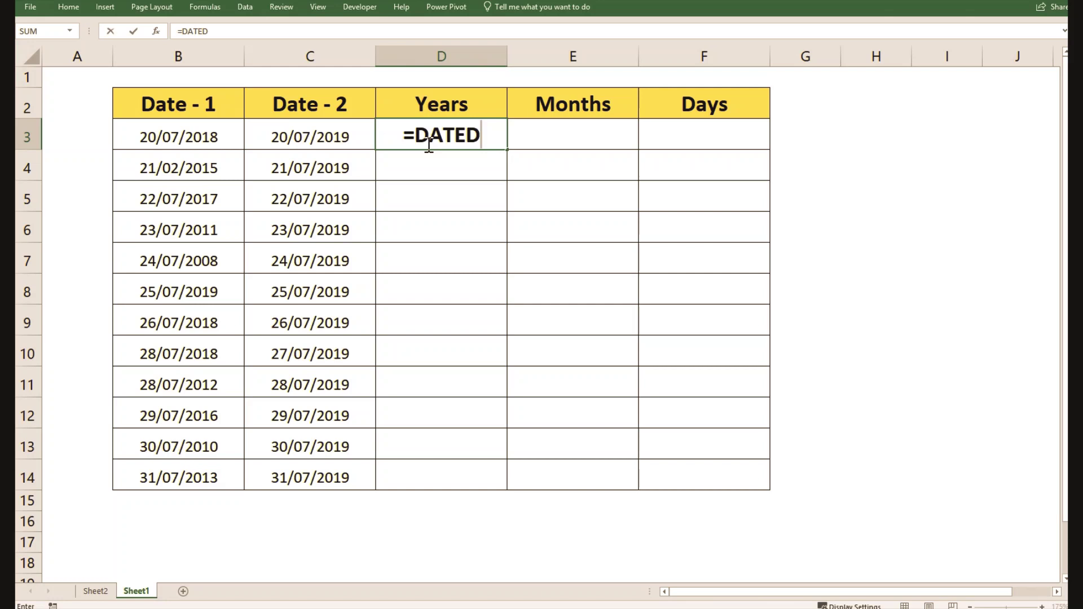
text(IF()
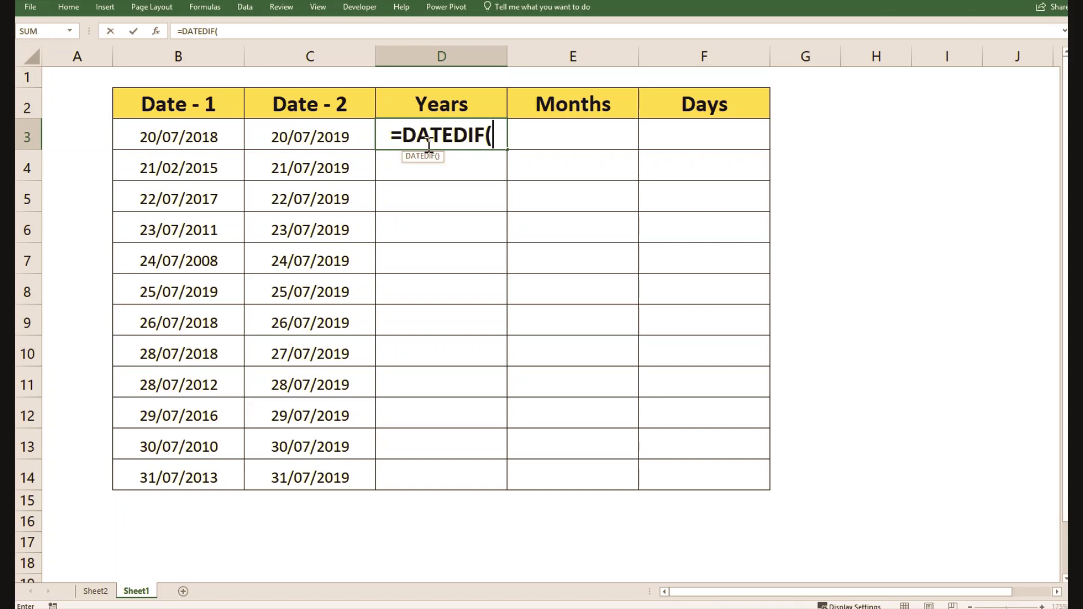
click(207, 128)
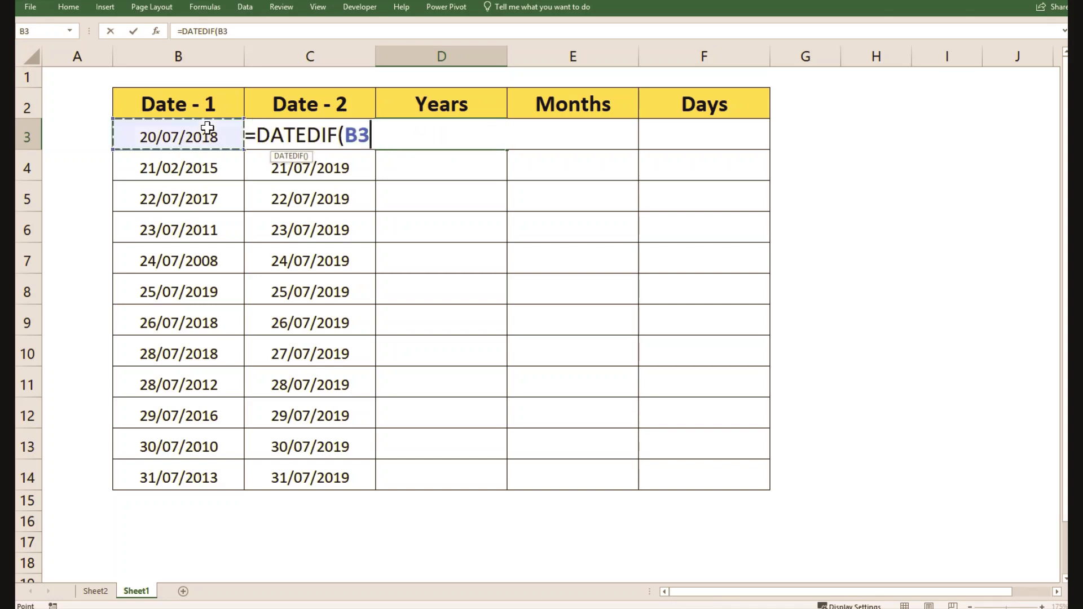
text(,)
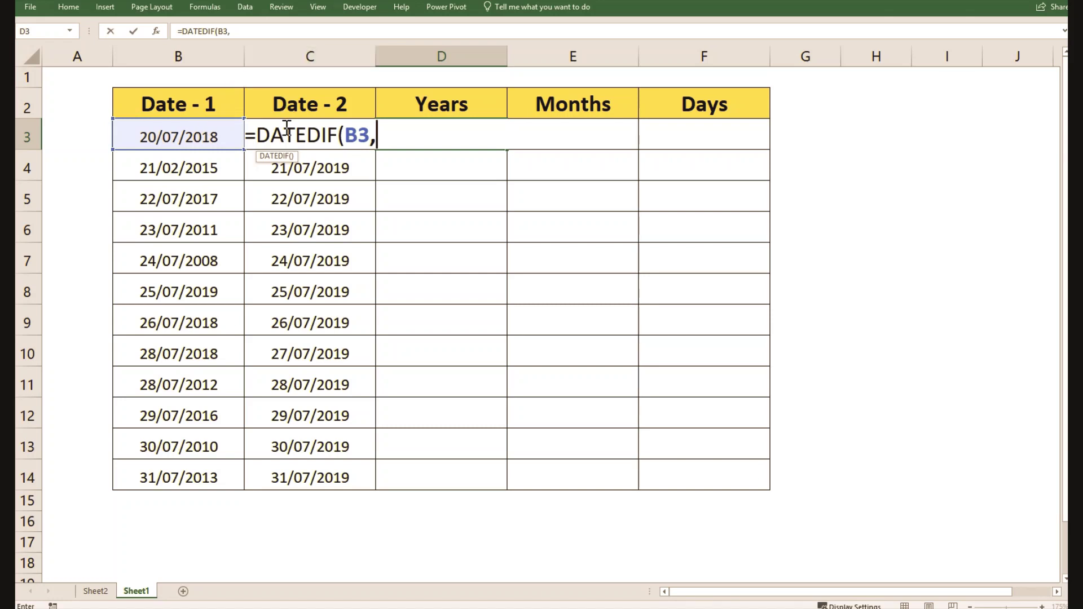
text(c3,)
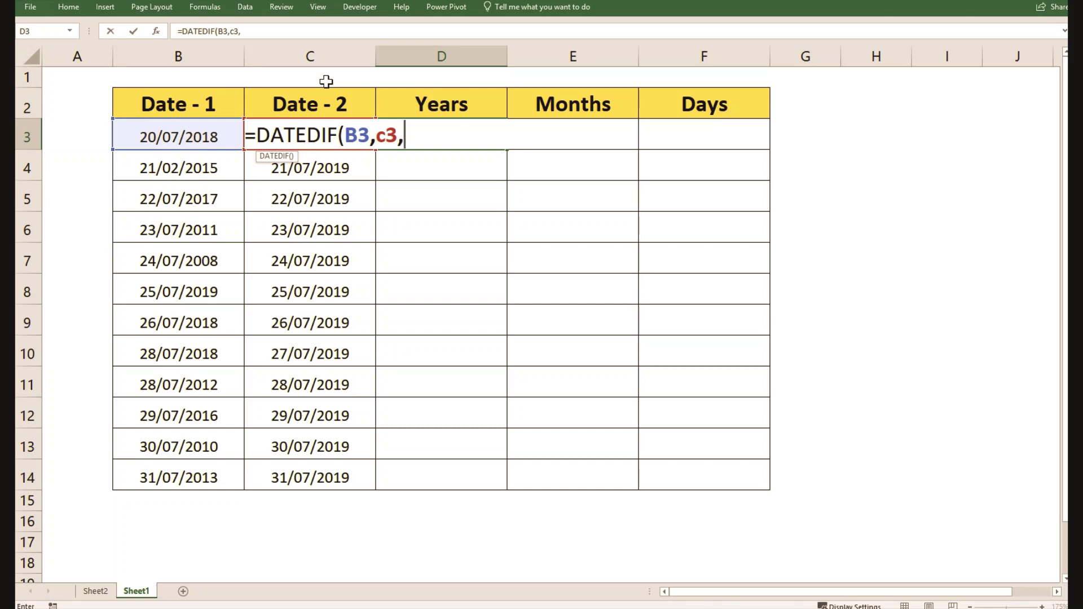
text("y)
key(BackSpace)
text(Y"))
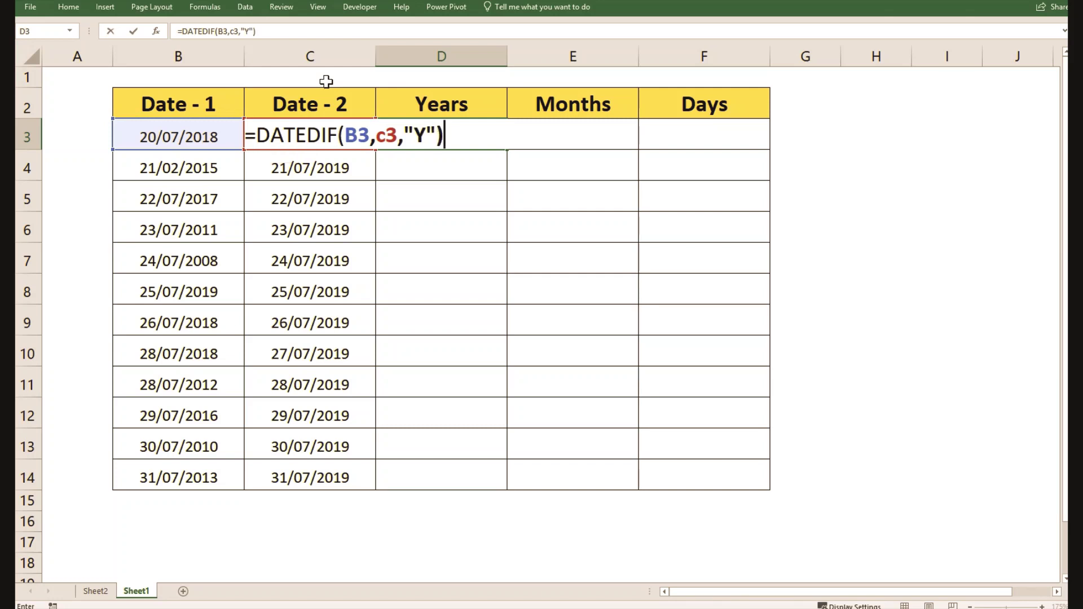
key(ctrl+Return)
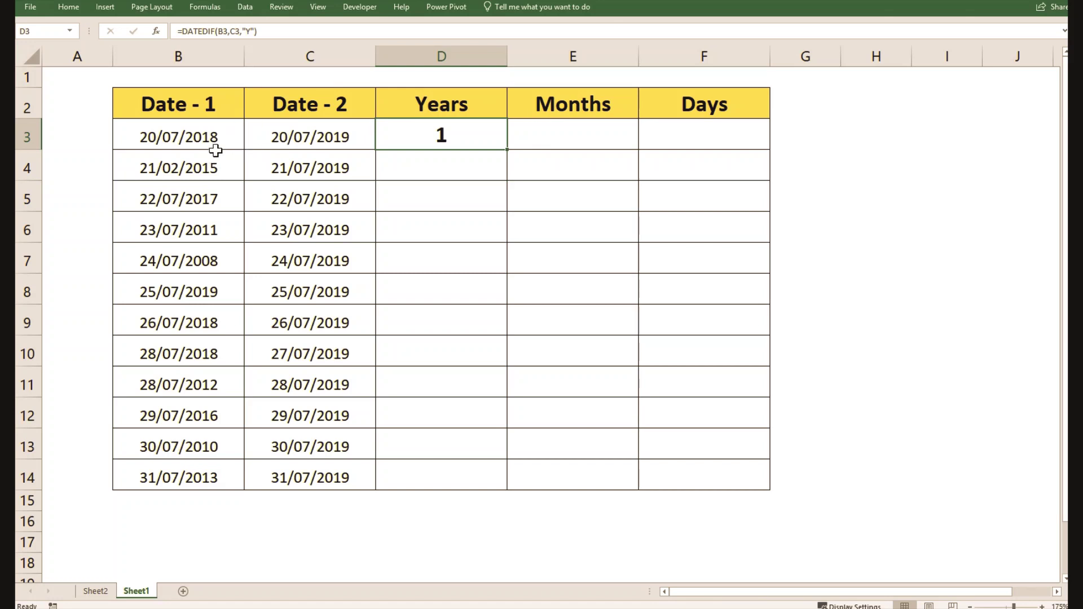
Fill the Years formula from D3 down to D14 and check D7, D9 and D11
click(506, 149)
drag(505, 149, 478, 484)
click(473, 268)
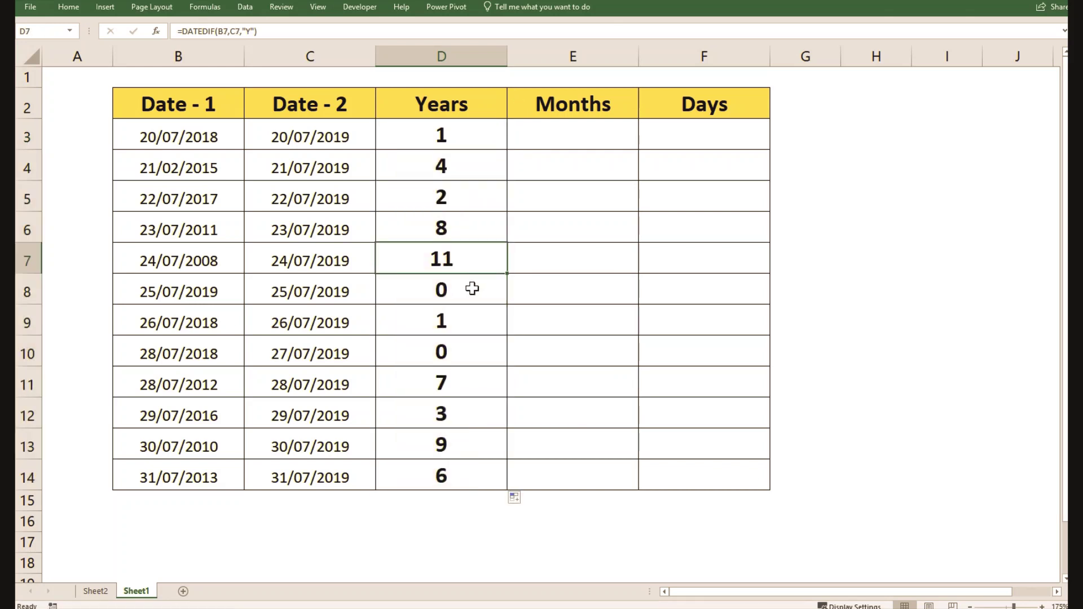
click(465, 328)
click(466, 386)
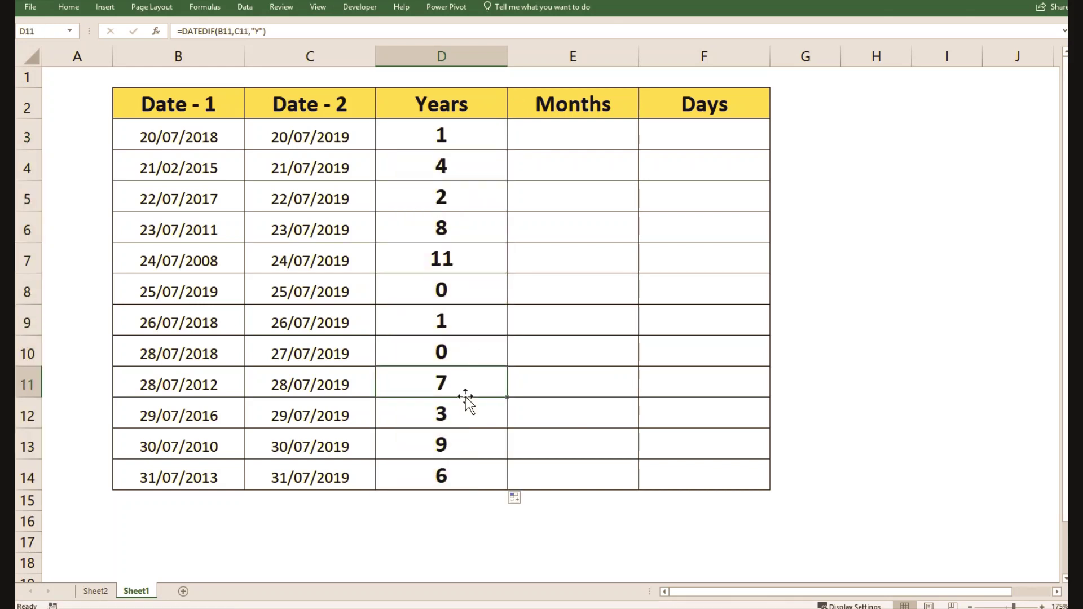
Compare D7's copied formula with its dates in B7 and C7 and with D3
click(210, 268)
click(334, 265)
click(441, 265)
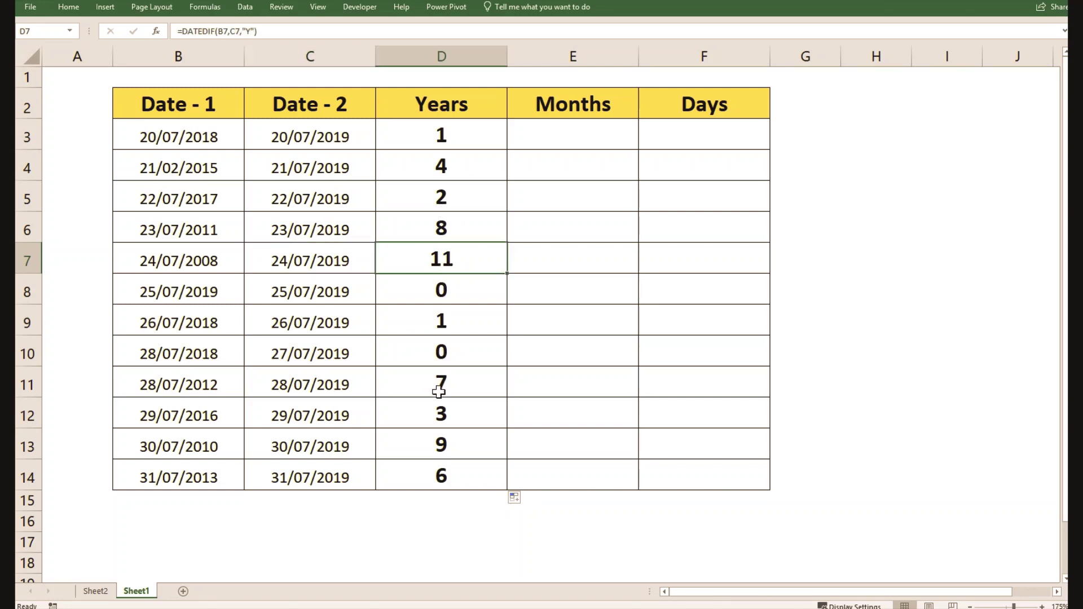
click(477, 147)
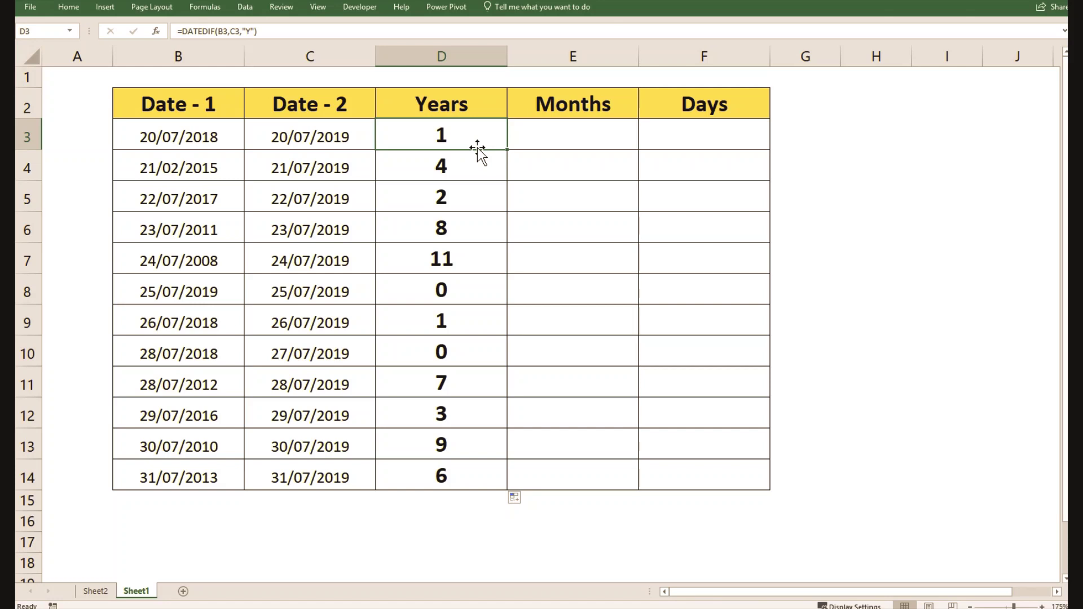
click(546, 140)
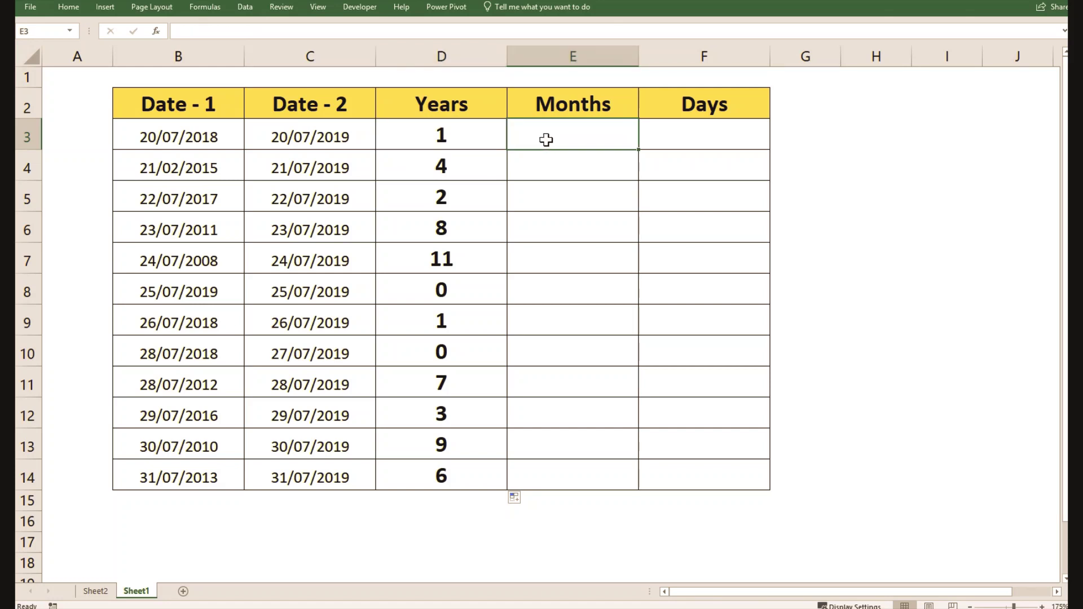
Point out the start date B3 and end date C3, then select E3
click(157, 142)
click(277, 146)
click(198, 136)
click(302, 146)
click(533, 146)
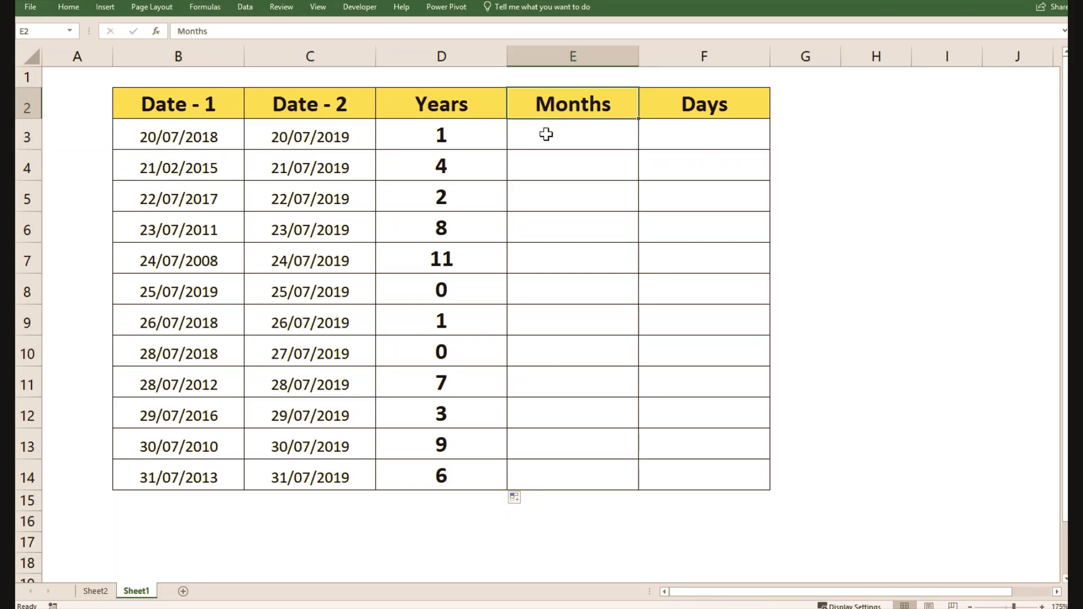
Enter =DATEDIF(B3,C3,"M") in E3, returning 12 months
text(=D)
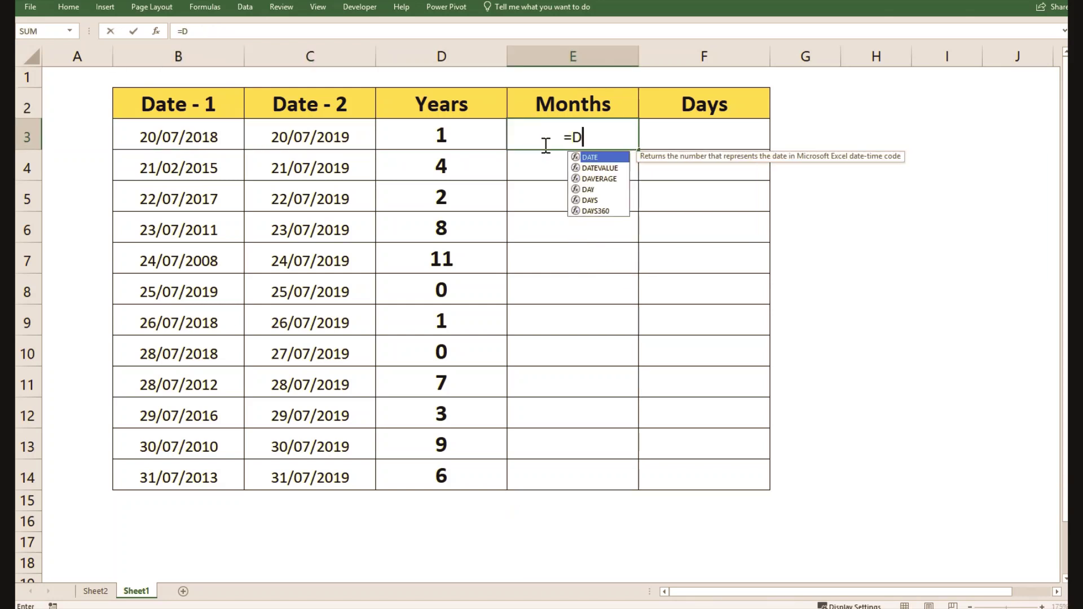
text(ATEDIF()
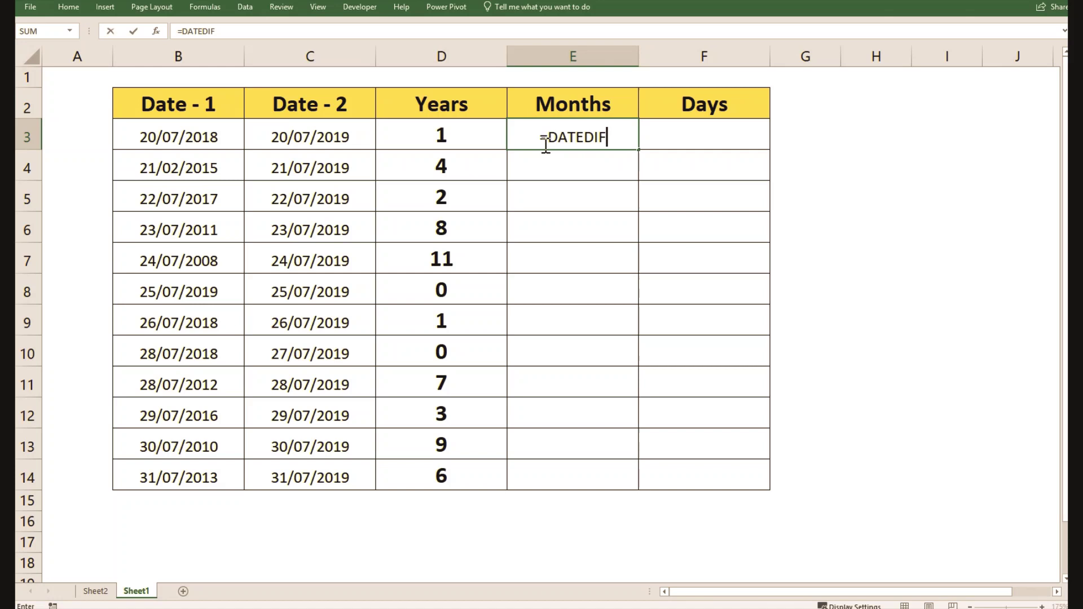
click(221, 137)
text(,)
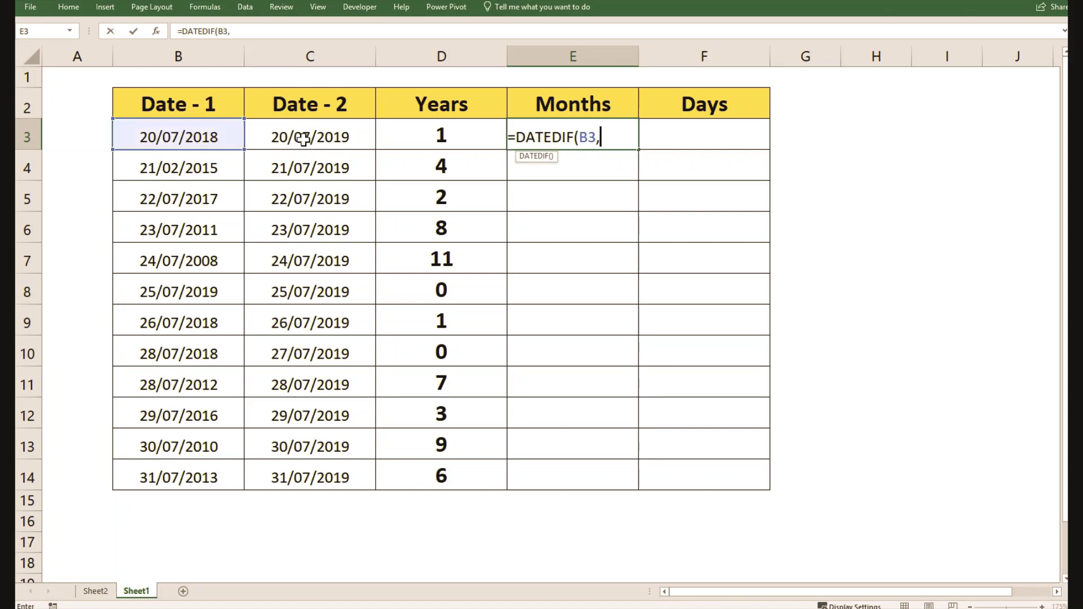
click(304, 139)
text(,")
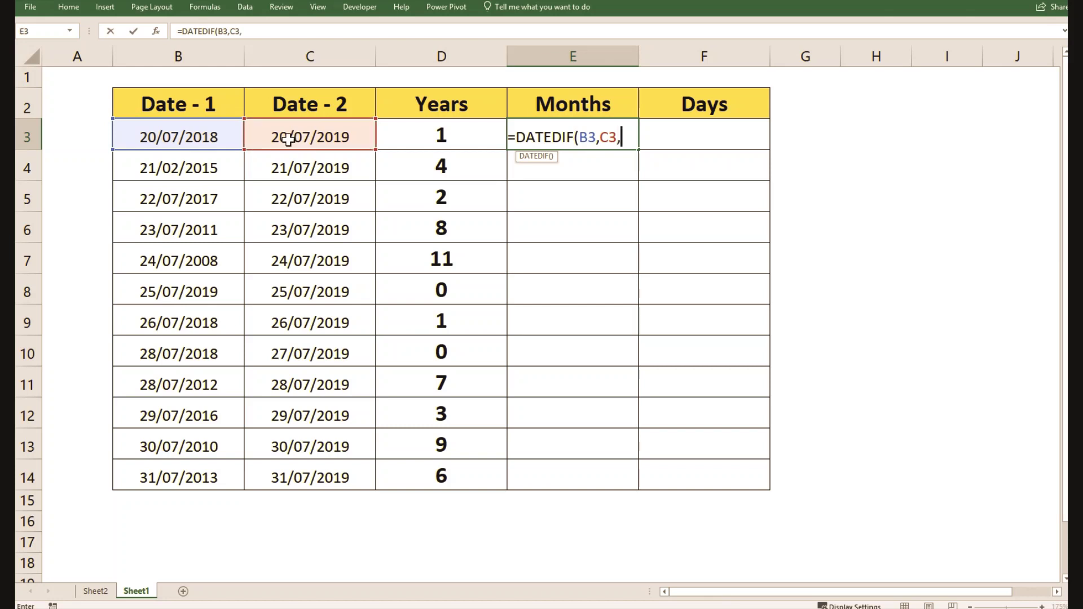
text(m)
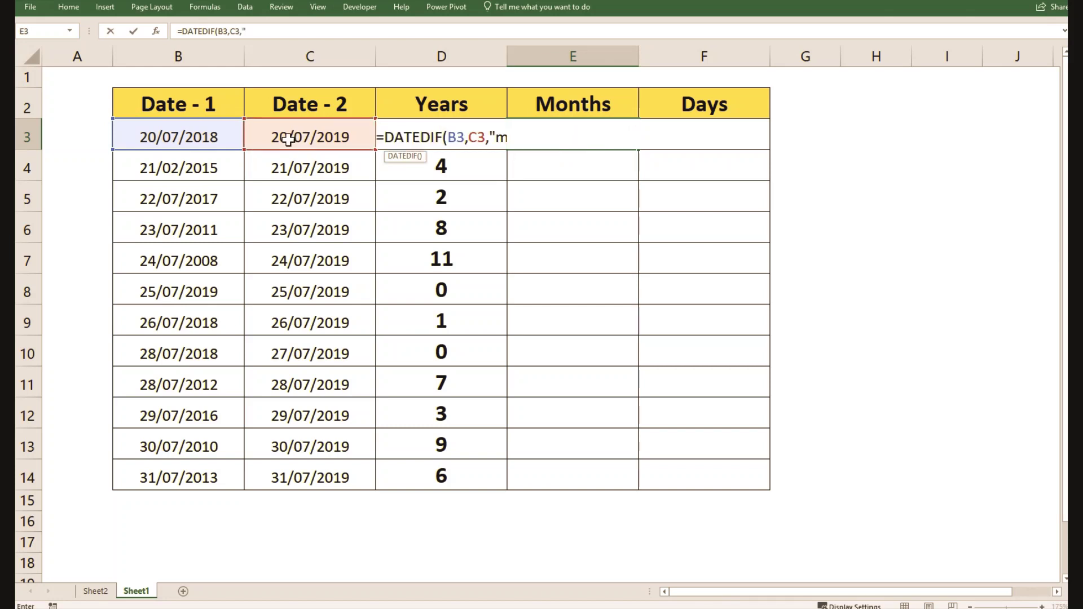
key(BackSpace)
text(M"))
key(Return)
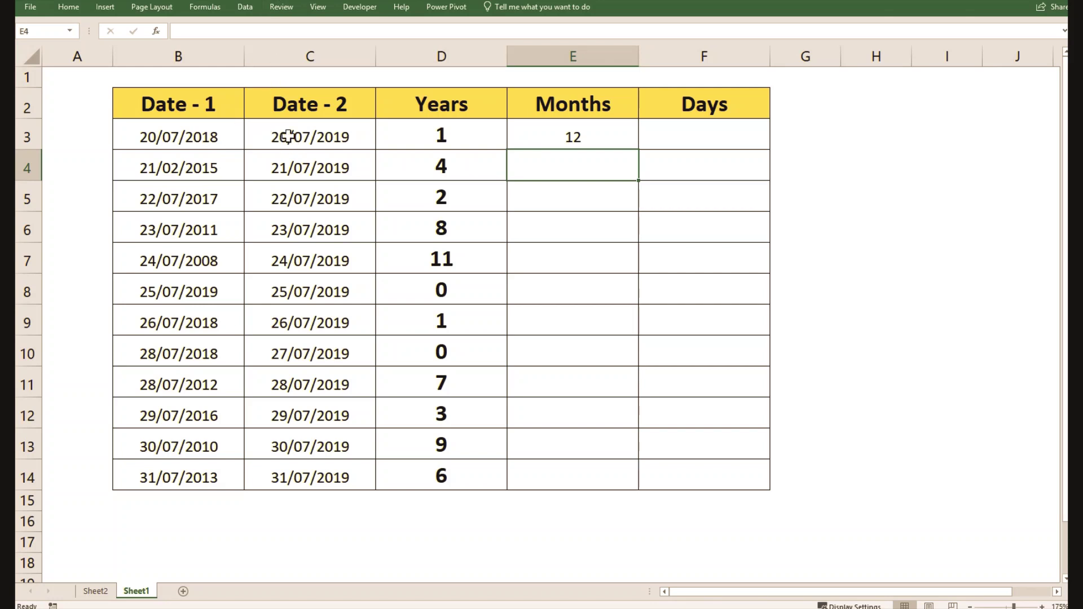
Fill the Months formula from E3 down to E14 and review the copied formulas
click(627, 144)
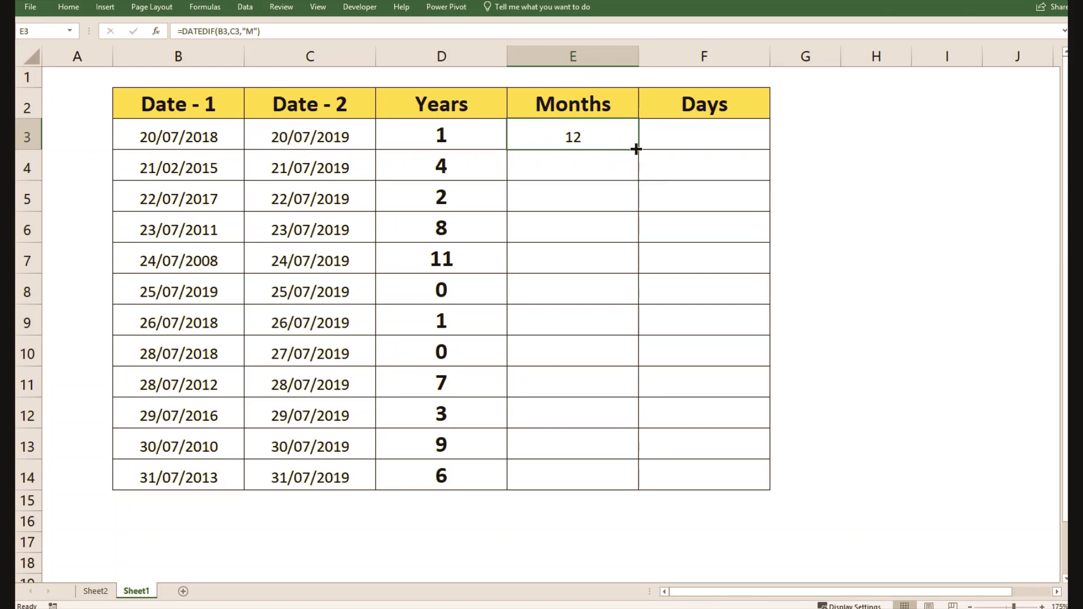
drag(637, 150, 604, 483)
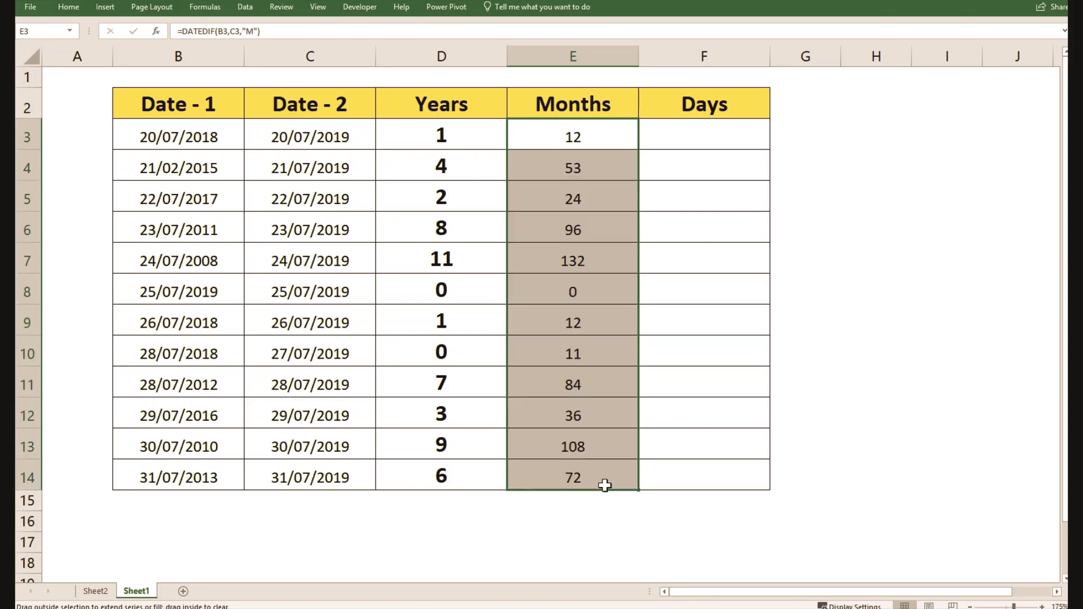
click(601, 248)
click(600, 290)
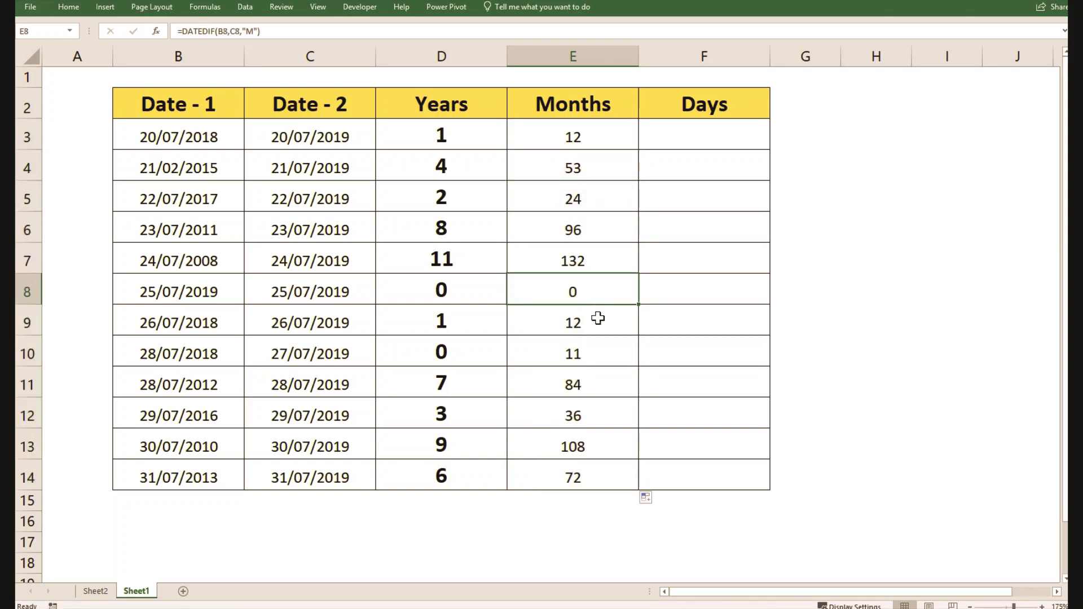
click(597, 330)
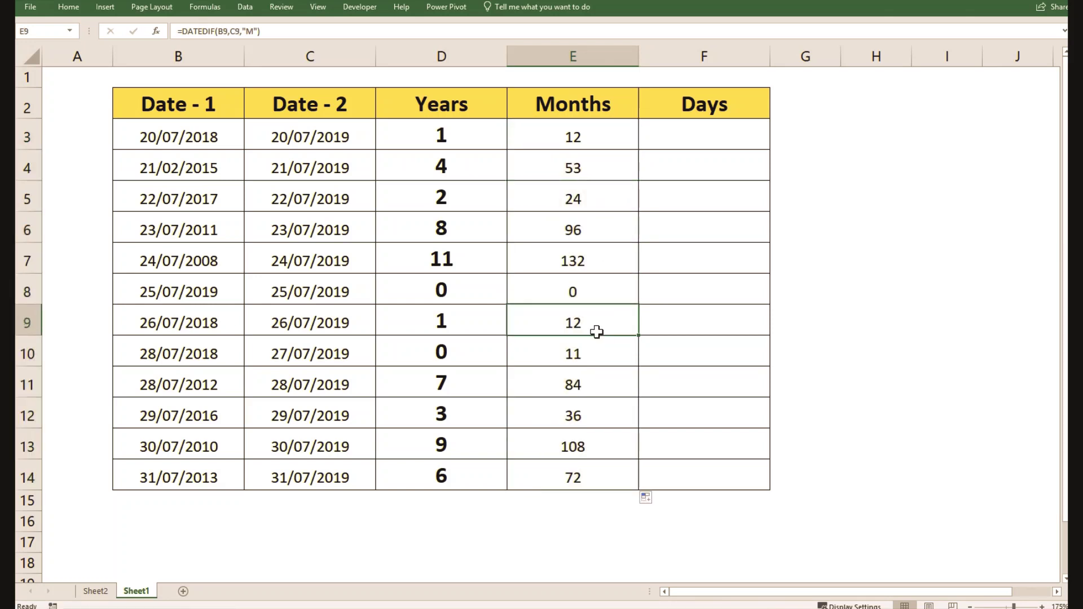
click(579, 286)
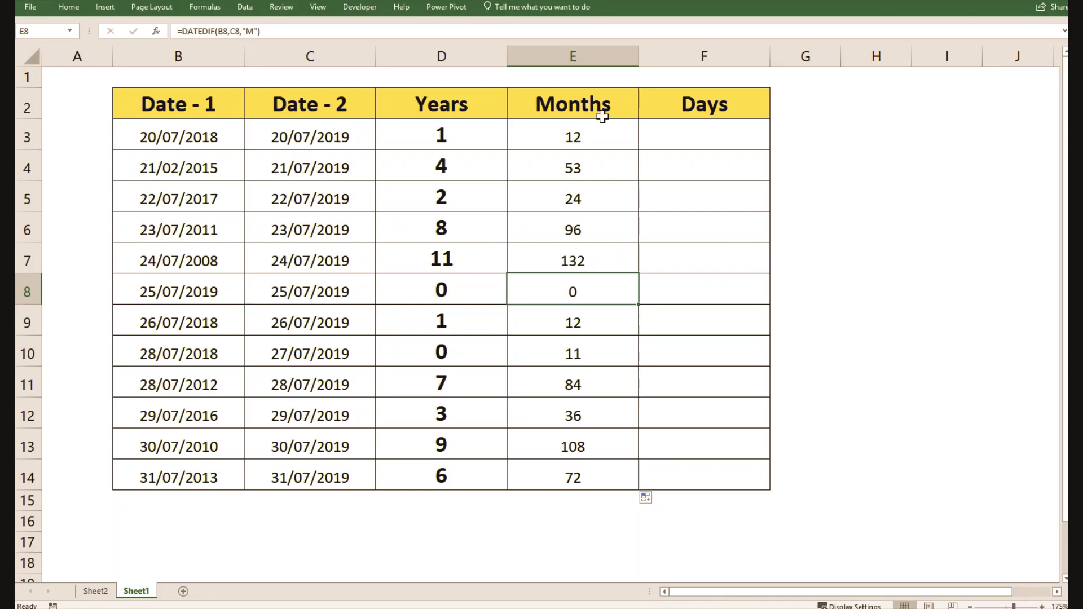
drag(612, 124, 600, 472)
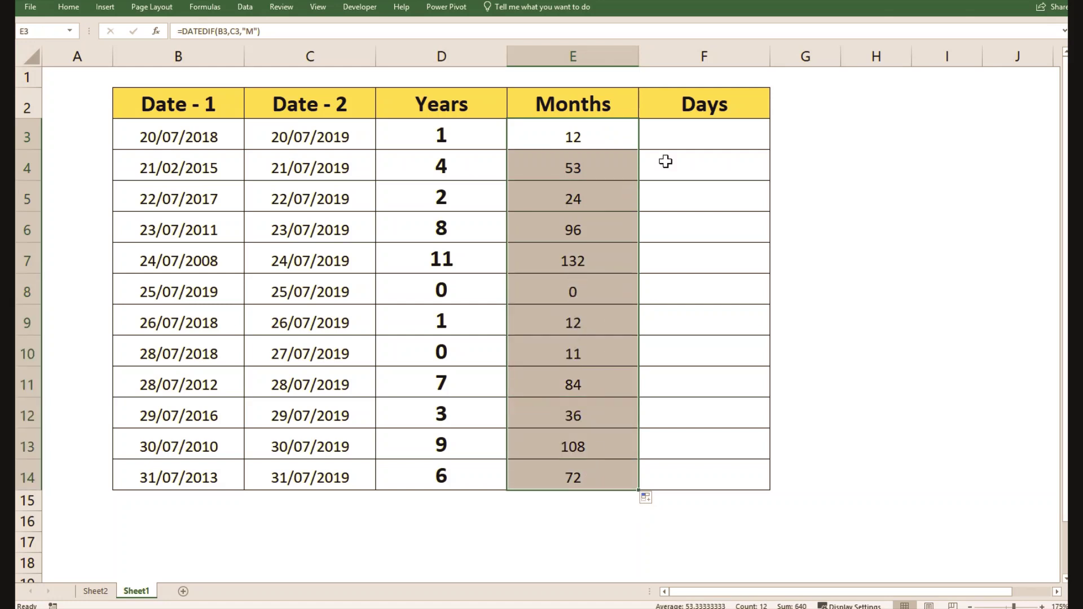
click(683, 140)
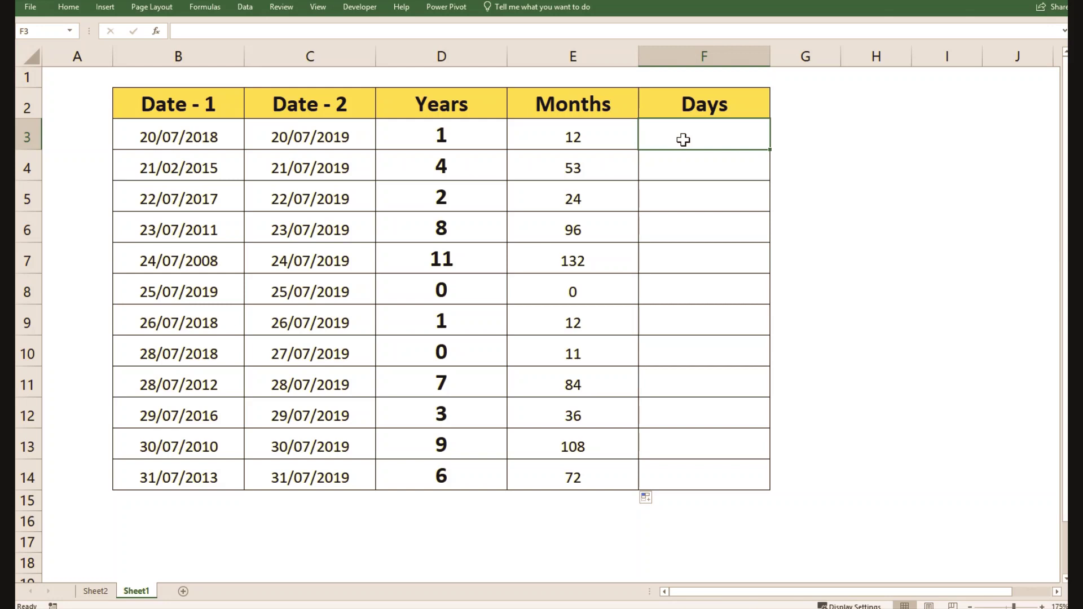
Enter =DATEDIF(B3,C3,"D") in F3, returning 365 days
text(=)
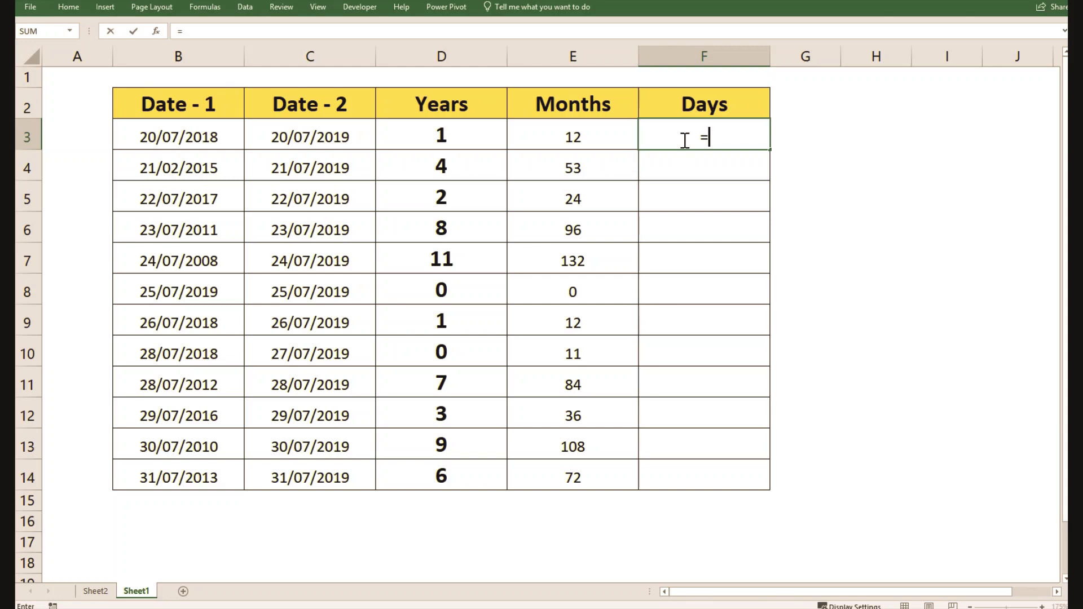
text(DATEDOF)
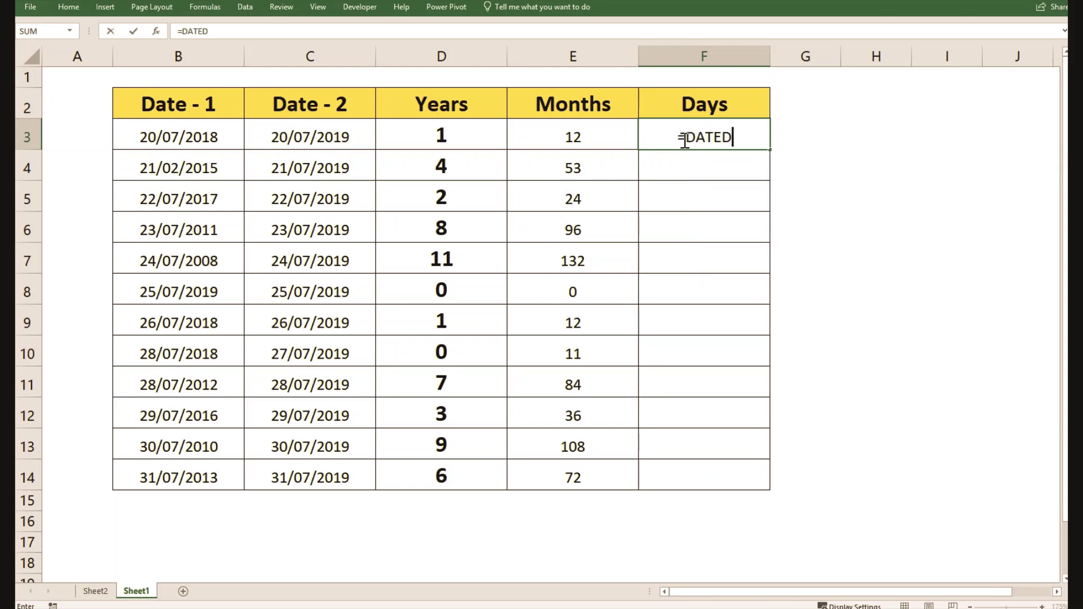
key(BackSpace)
key(BackSpace)
text(IF()
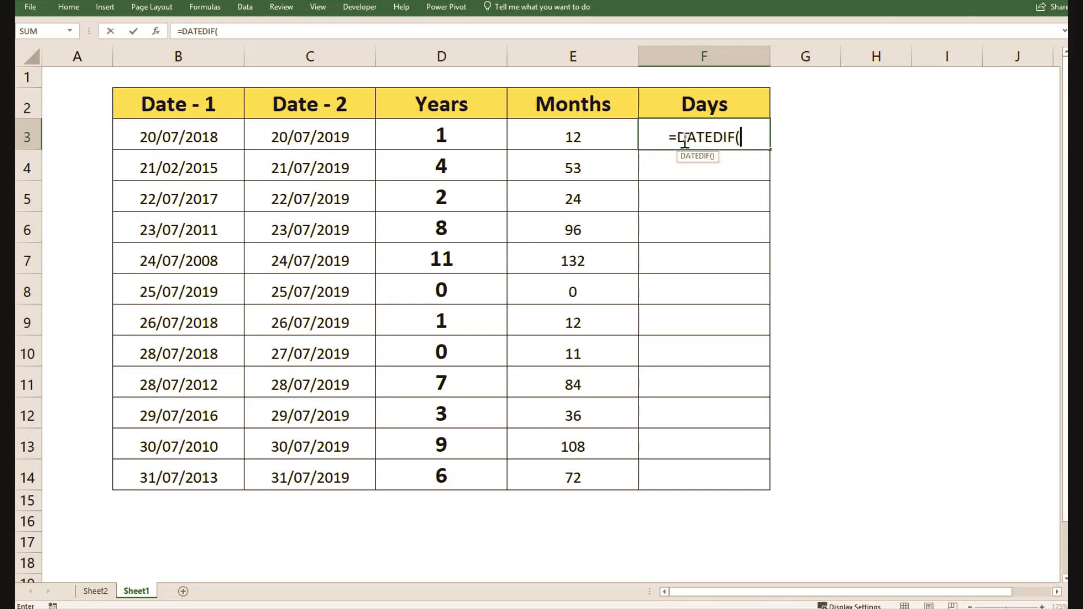
click(214, 125)
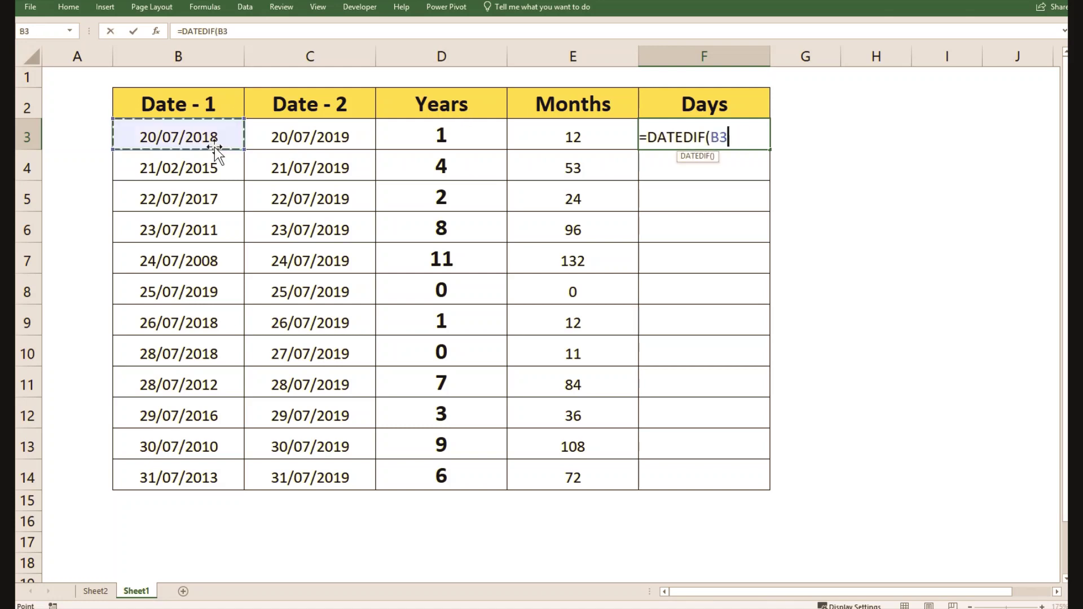
text(,)
click(285, 133)
text(,")
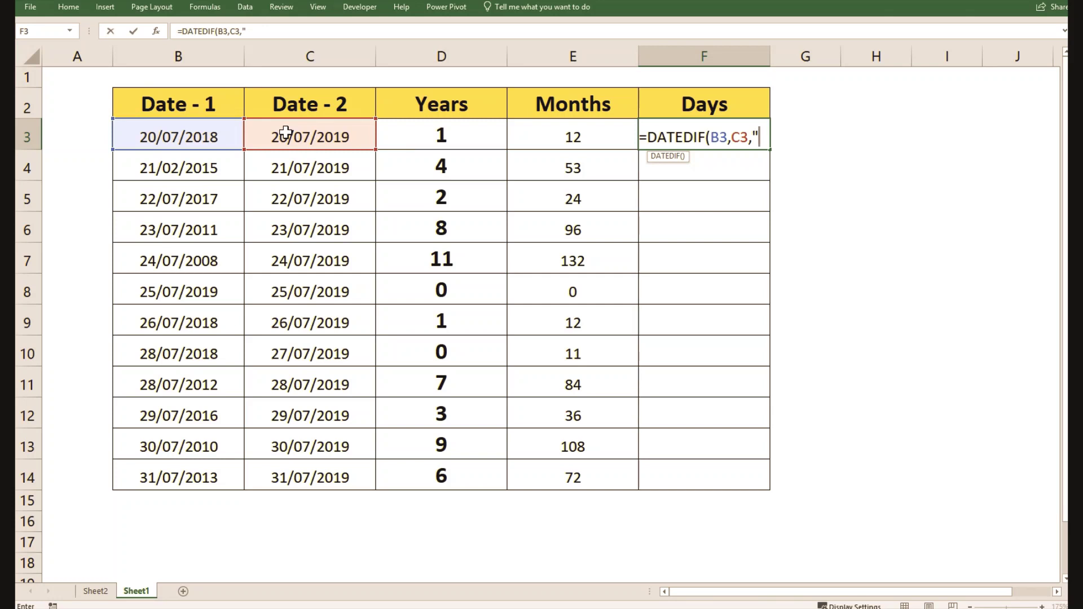
text(D"))
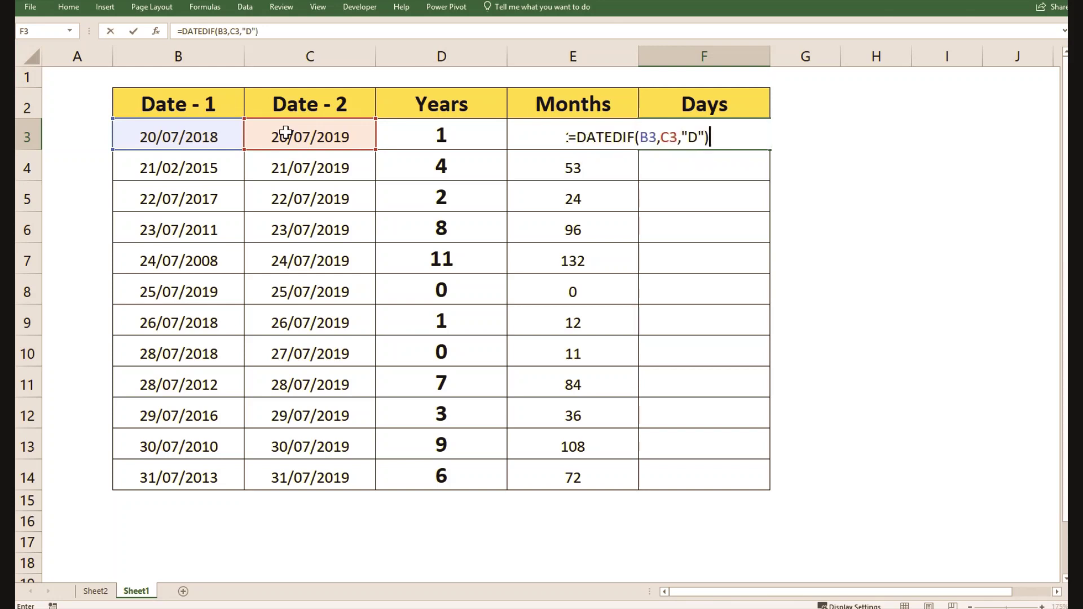
key(ctrl+Return)
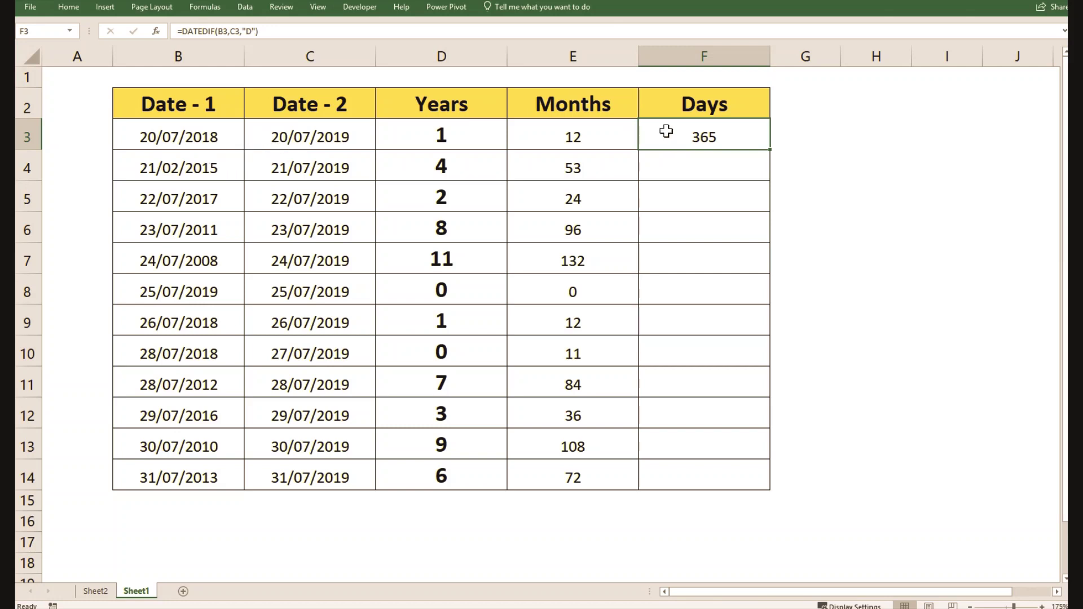
Fill the Days formula from F3 down to F14 and check F4's result
drag(769, 149, 747, 479)
click(718, 169)
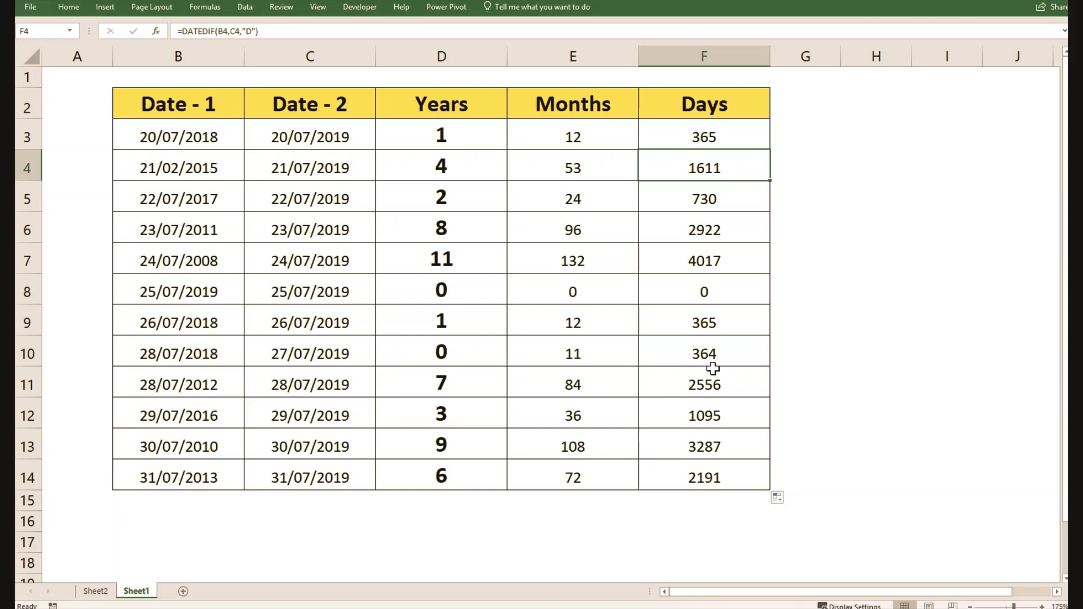
click(336, 133)
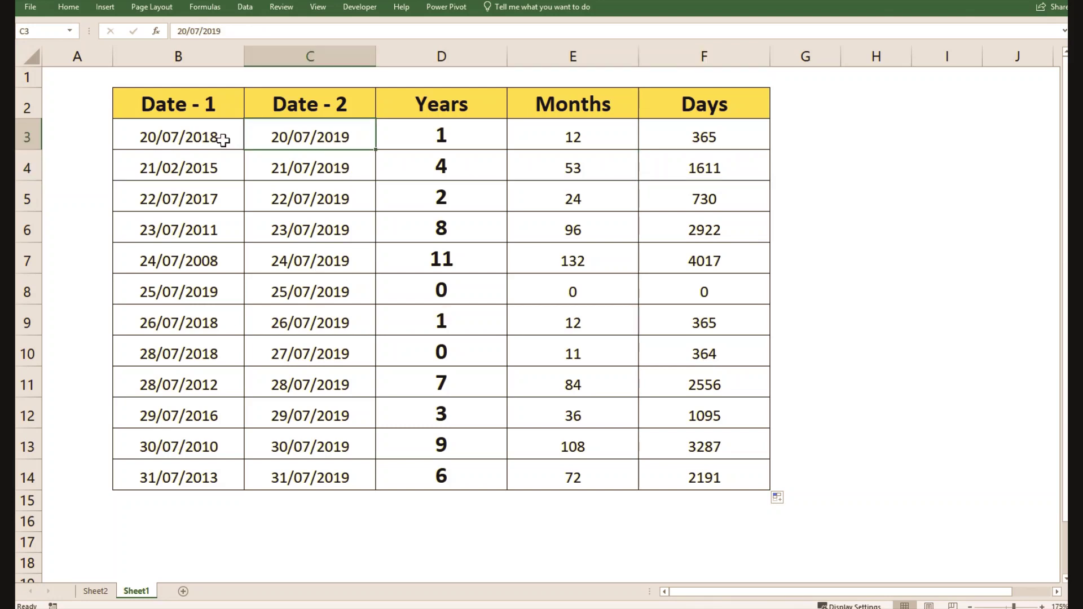